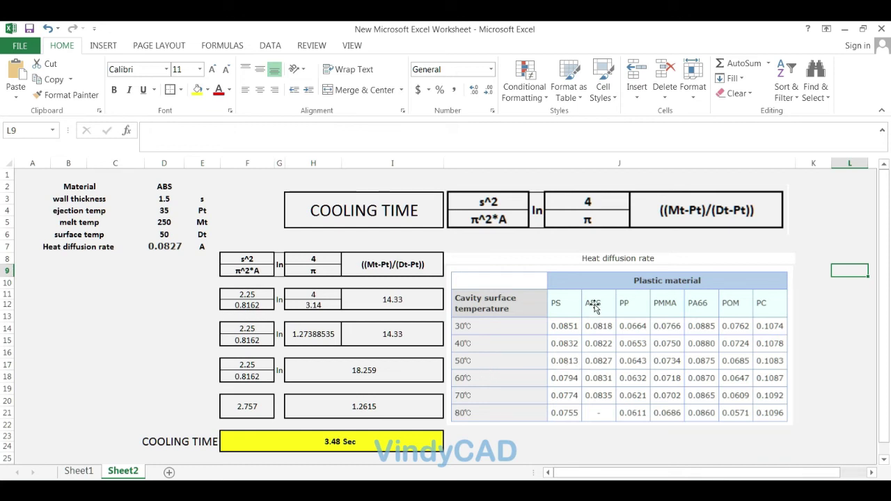
Step: Review the ABS inputs: material ABS, surface temperature 50, and diffusion rate 0.0827 with symbol A
click(157, 189)
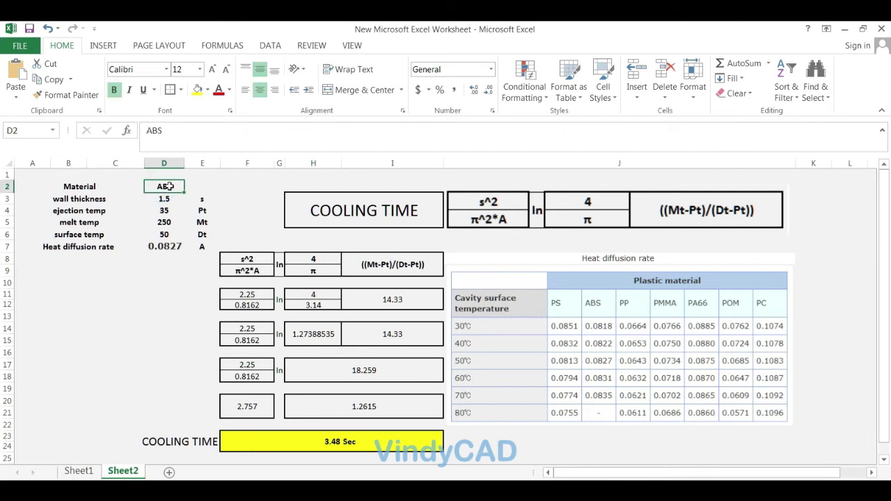
click(167, 233)
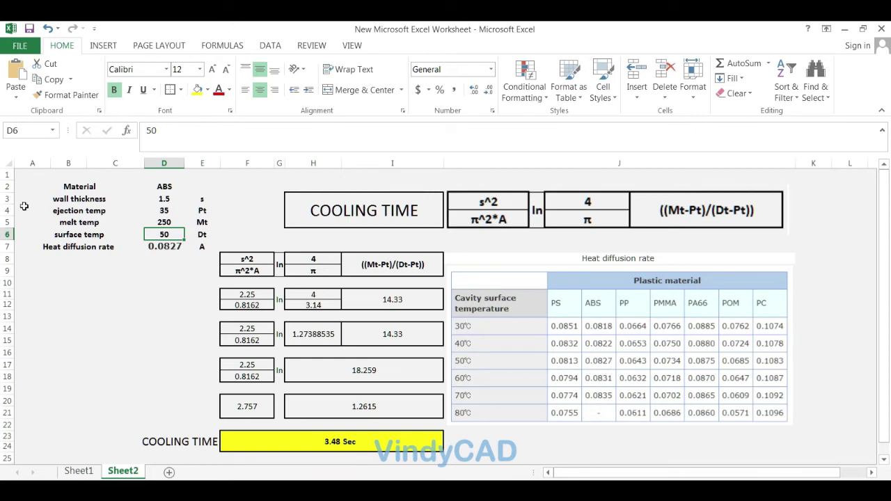
click(180, 248)
click(208, 248)
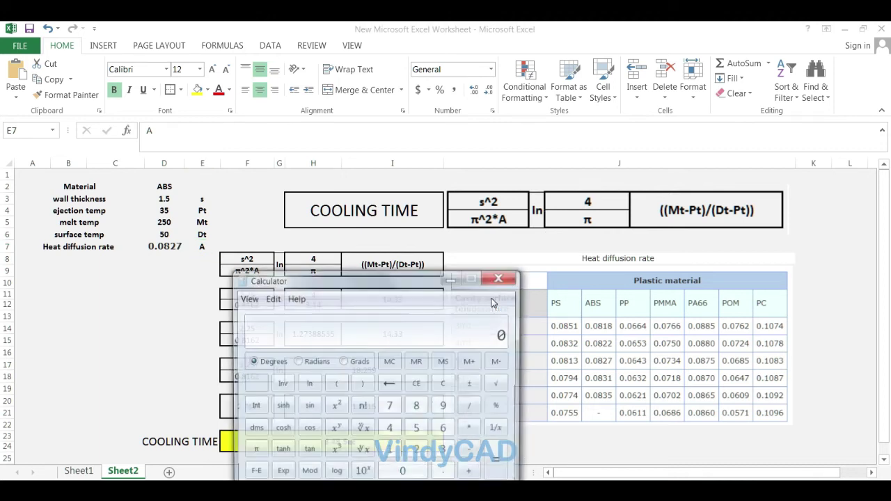
Step: Move Calculator to the upper left, apply ln to 0 (Invalid input), then minimize it
drag(387, 279, 250, 179)
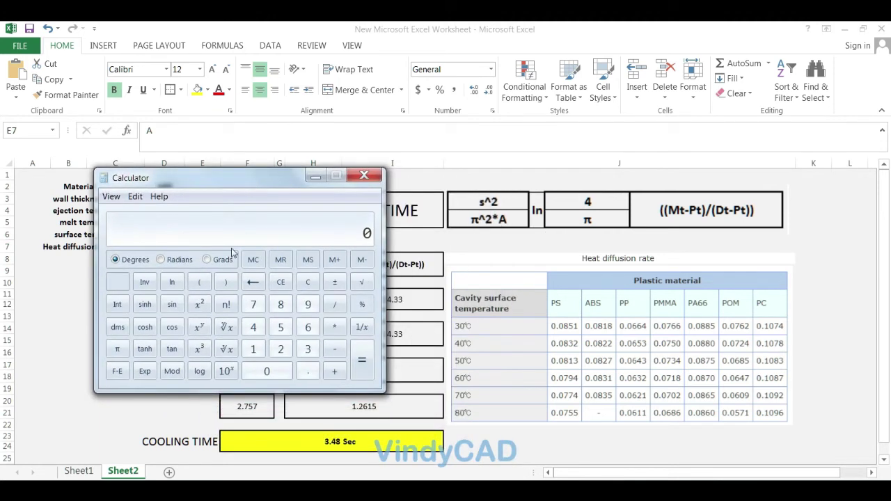
click(173, 283)
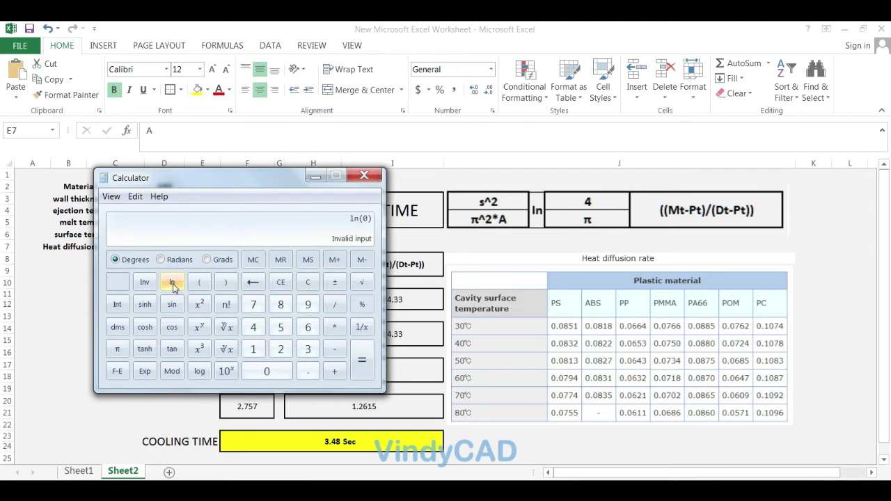
click(316, 176)
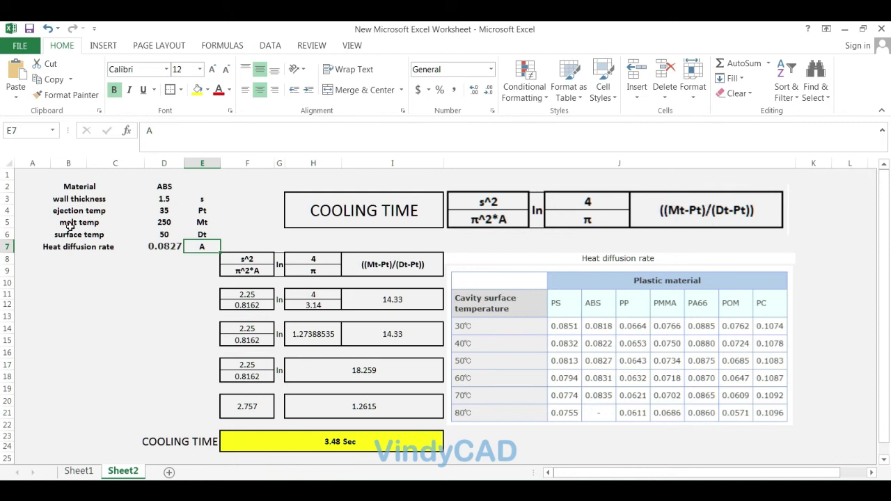
click(158, 226)
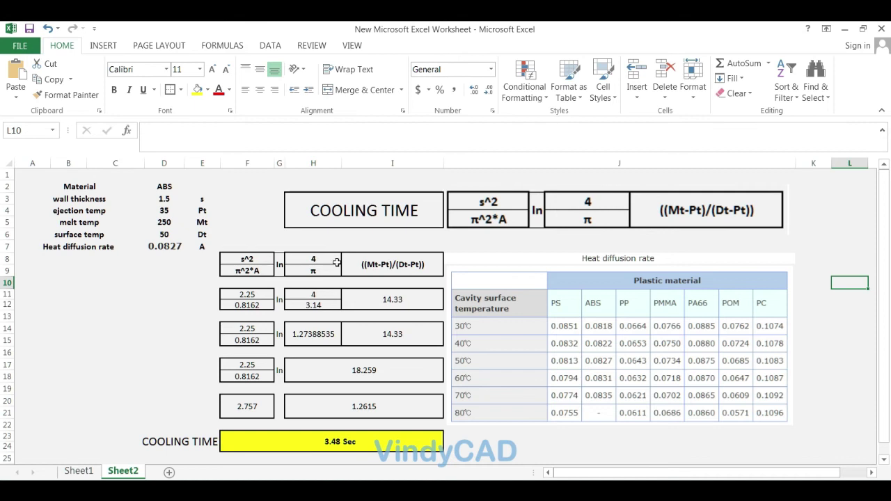
Step: Inspect the ((Mt-Pt)/(Dt-Pt)) temperature-ratio formula behind 14.33 and its referenced inputs
click(427, 257)
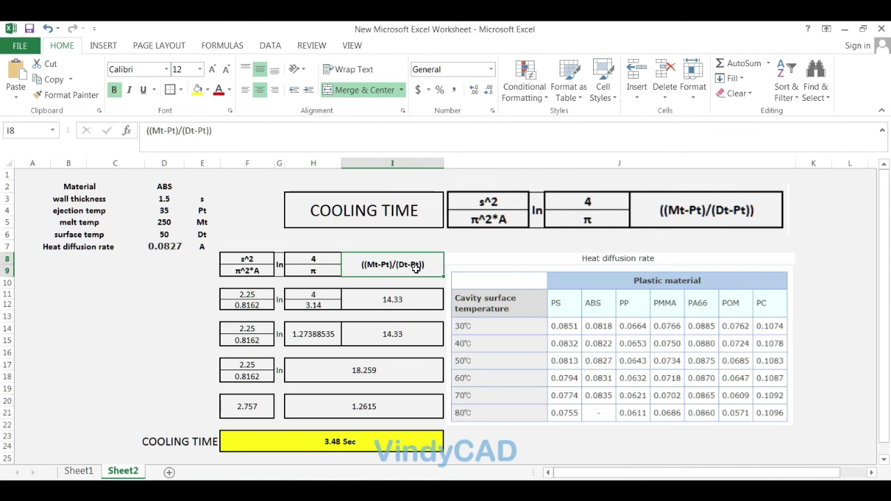
click(398, 296)
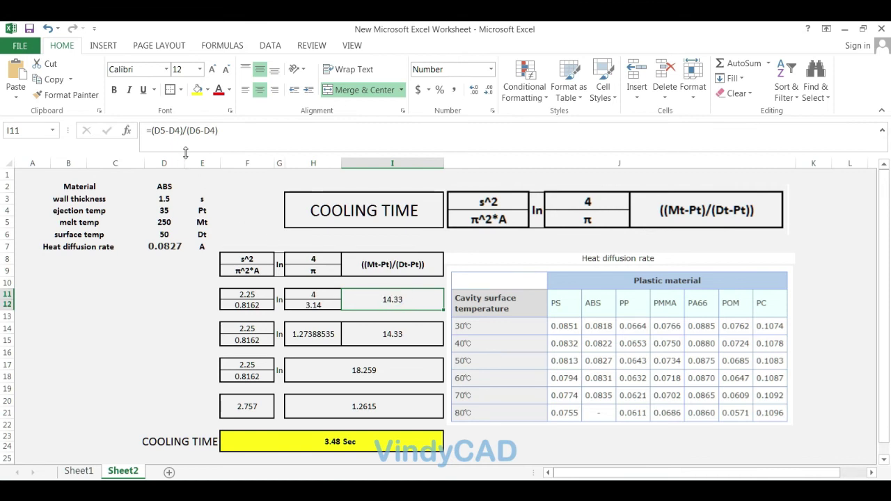
drag(227, 130, 146, 130)
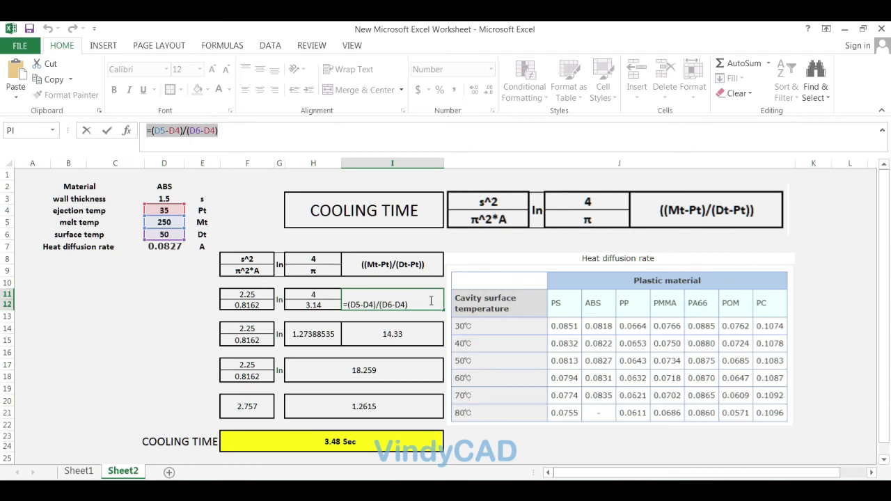
key(Escape)
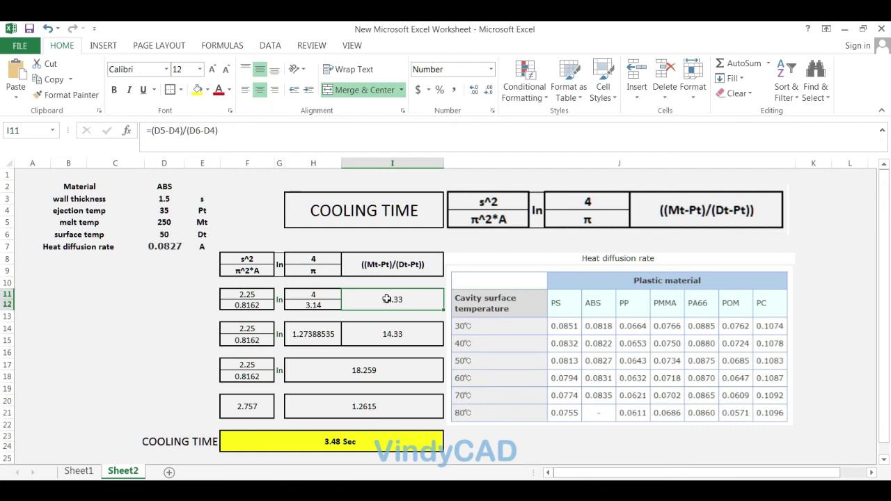
Step: Check H11's value 4 and bring up Insert Function for the 3.14 in H12
click(323, 295)
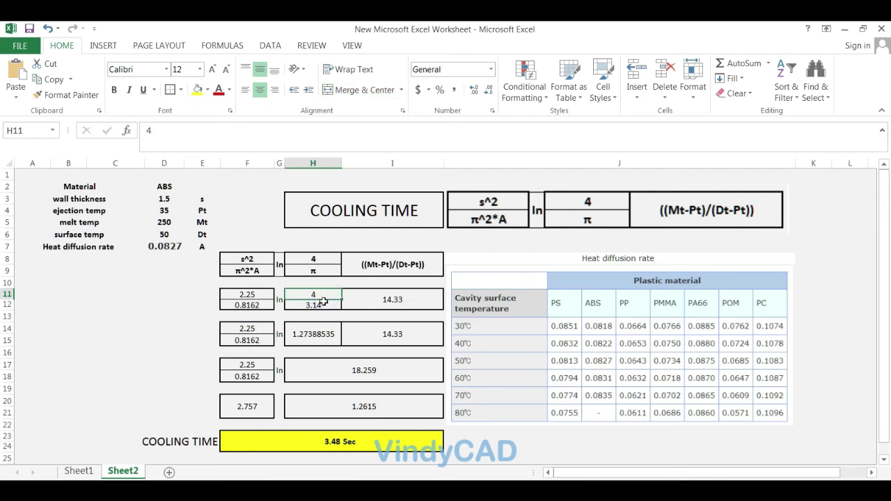
click(324, 307)
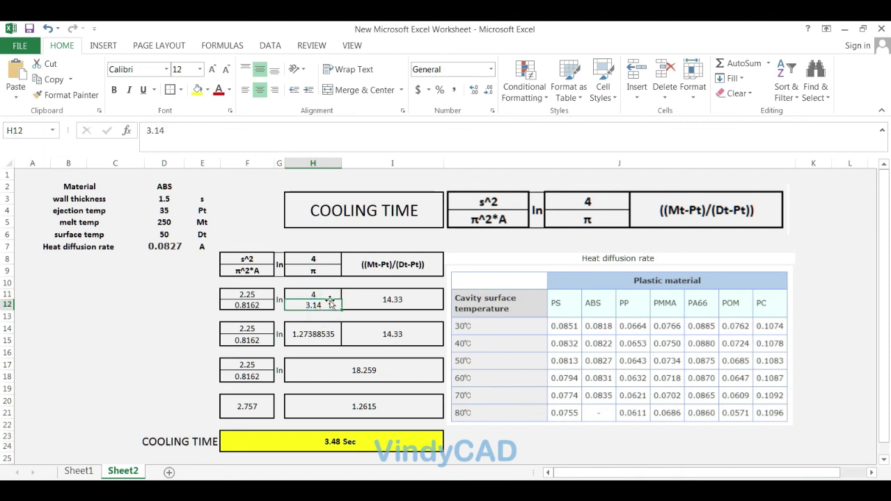
key(shift+F3)
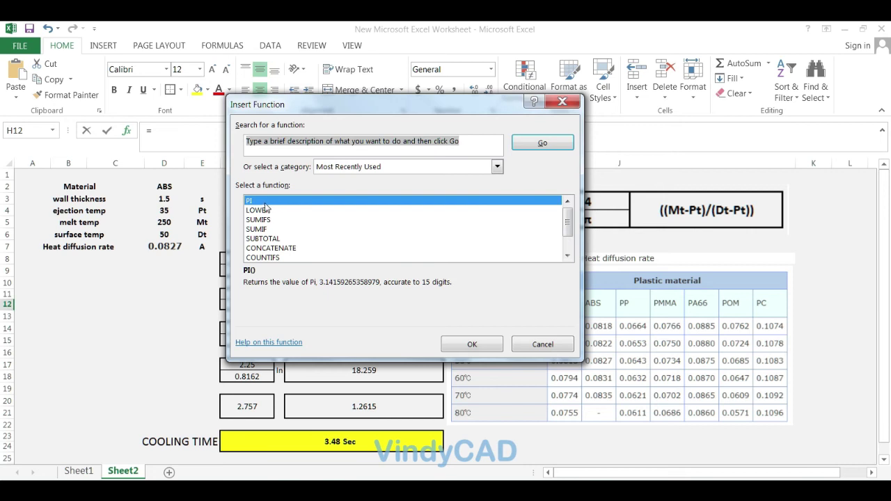
Step: Replace 3.14 in H12 with =PI(), giving 3.141592654
click(466, 344)
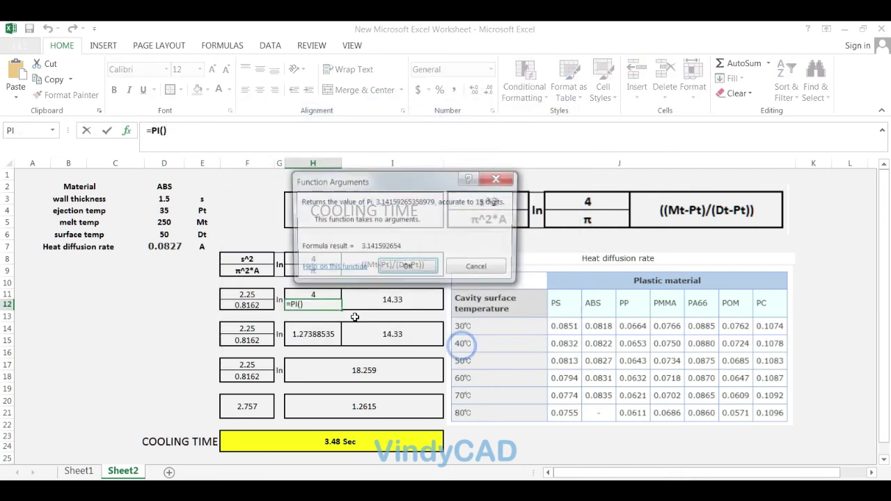
click(403, 268)
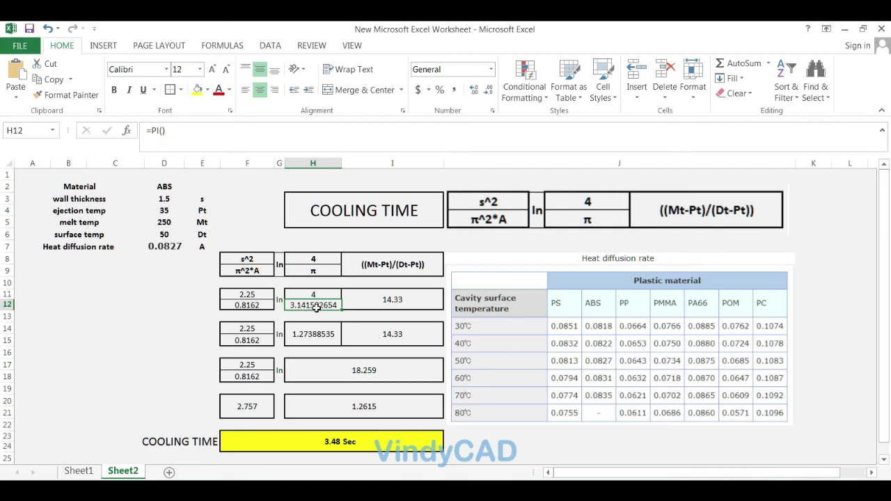
click(377, 294)
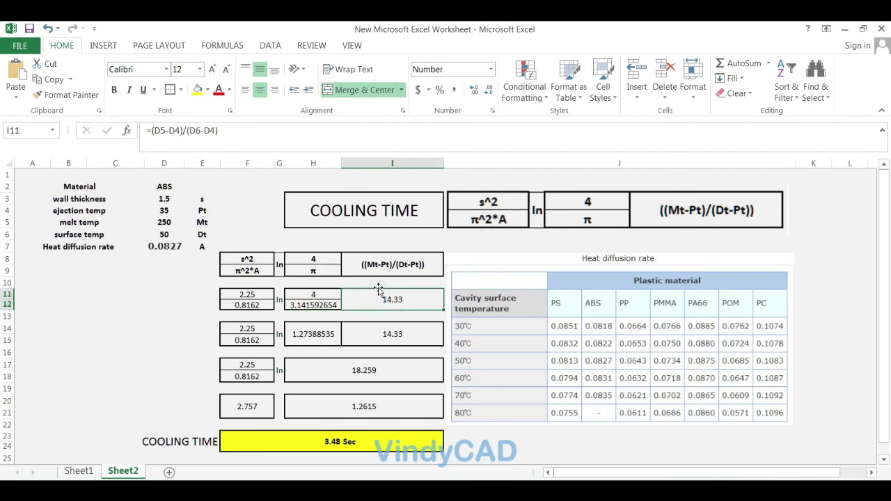
click(380, 334)
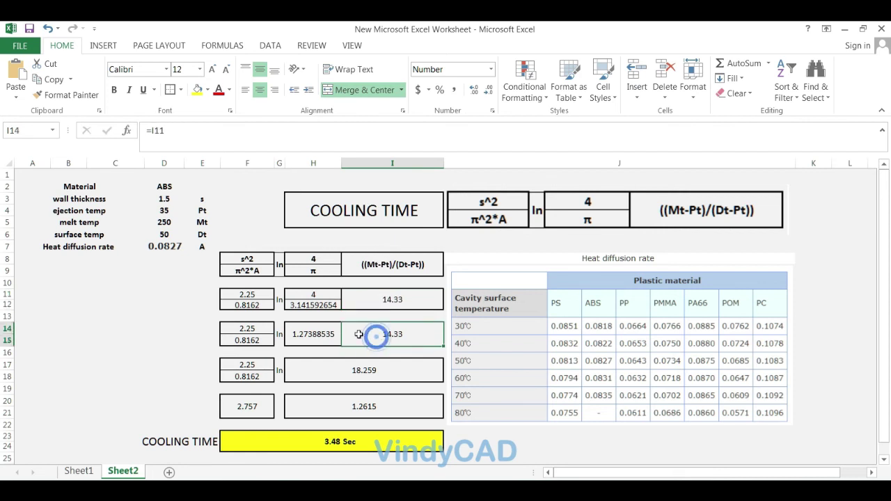
click(312, 340)
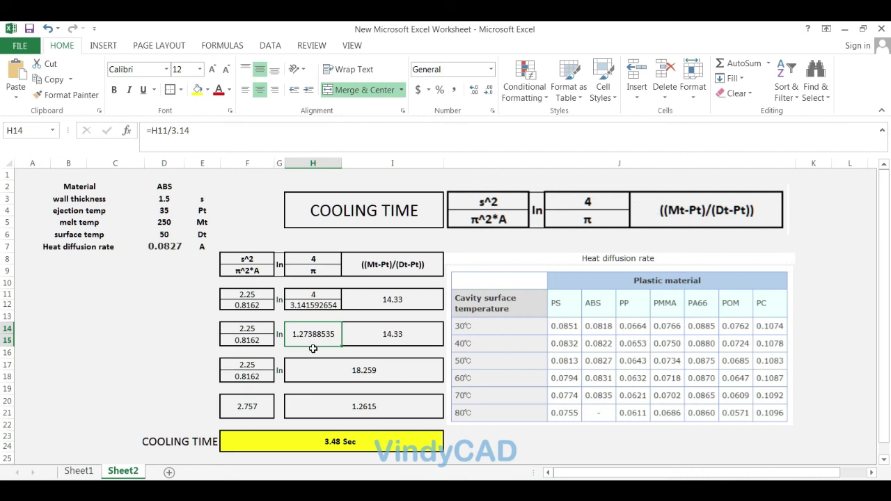
click(341, 366)
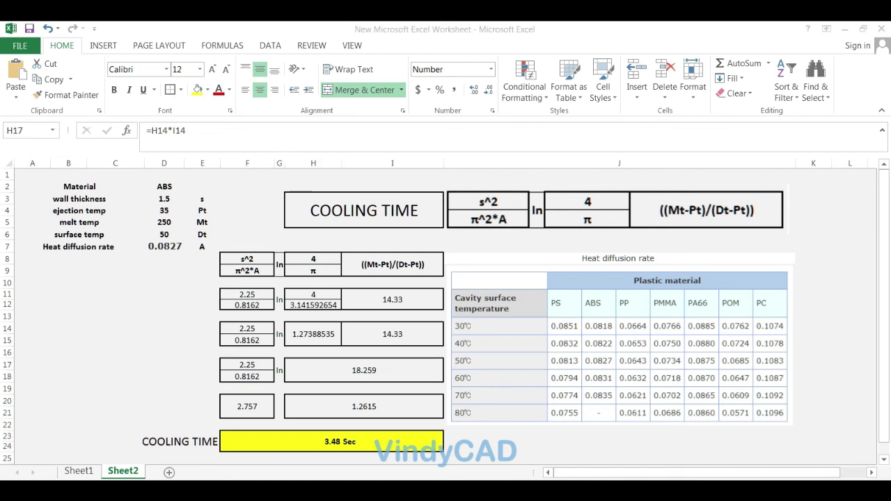
click(393, 380)
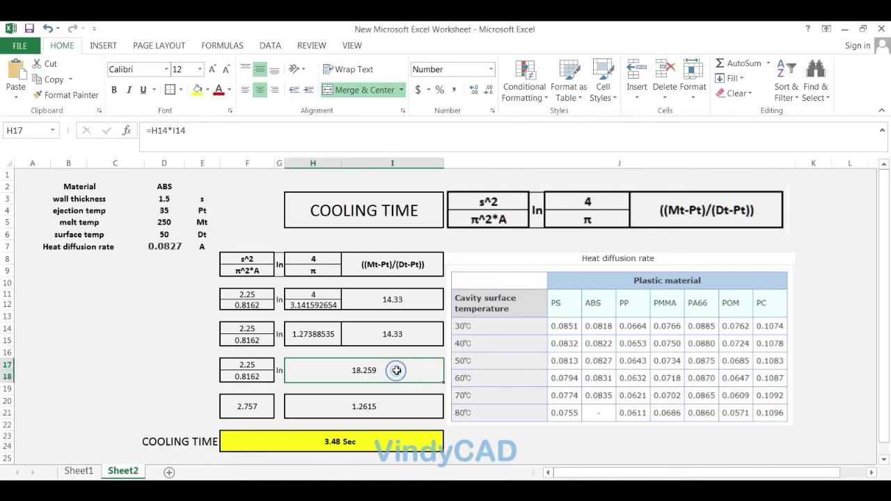
click(386, 406)
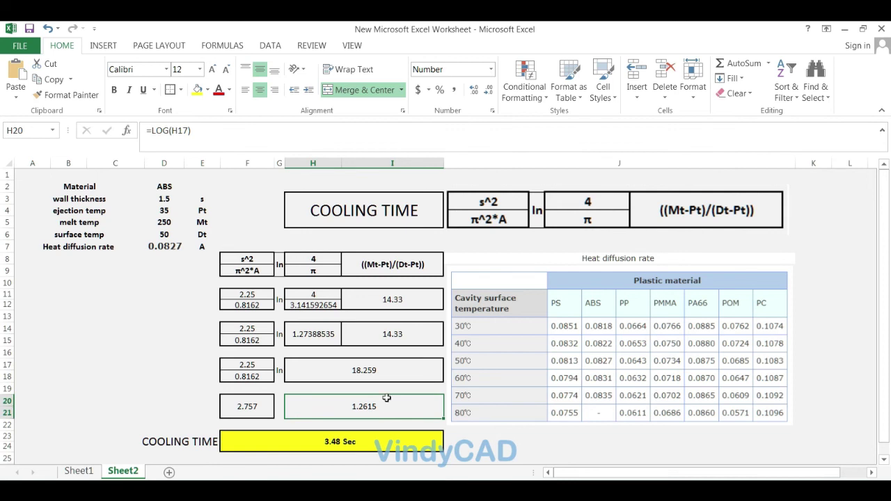
double_click(385, 406)
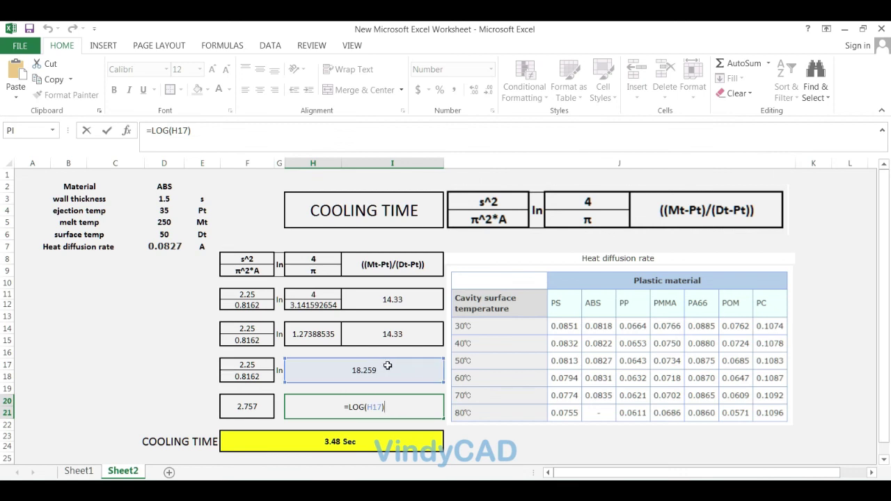
key(Return)
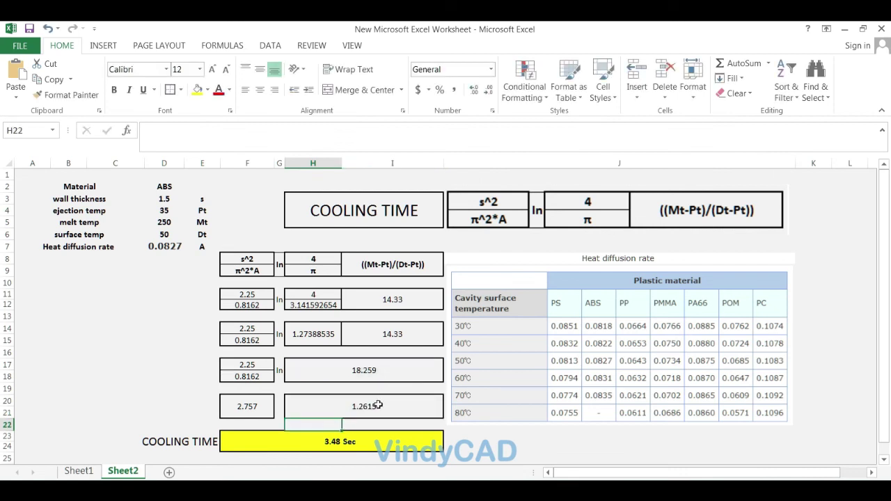
click(403, 407)
Step: Rewrite merged cell H20 as =LOG(H17), which returns 1.2615
key(BackSpace)
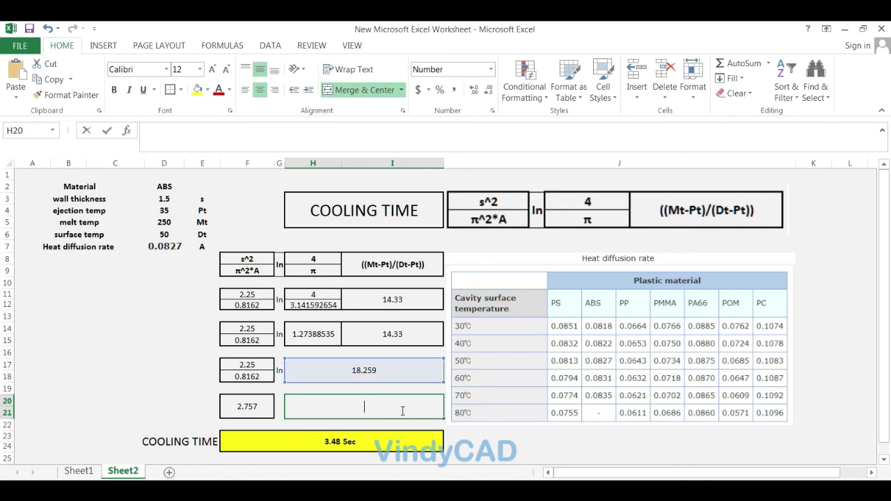
text(=log)
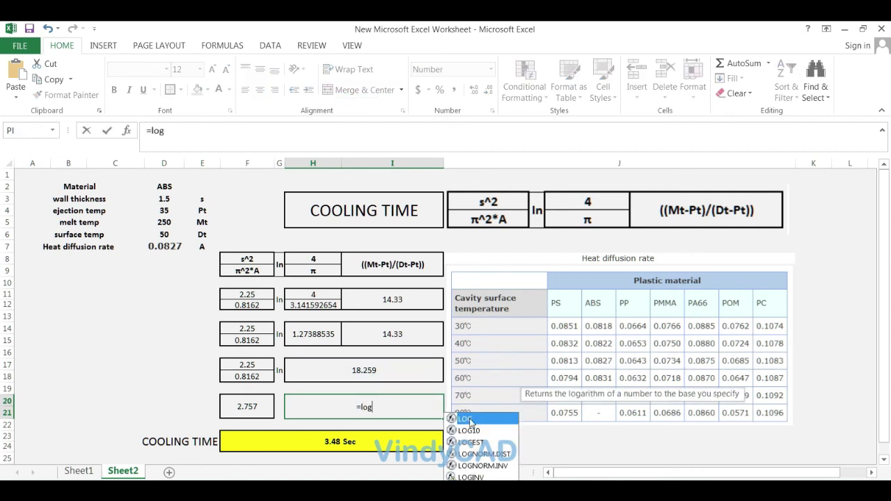
click(394, 376)
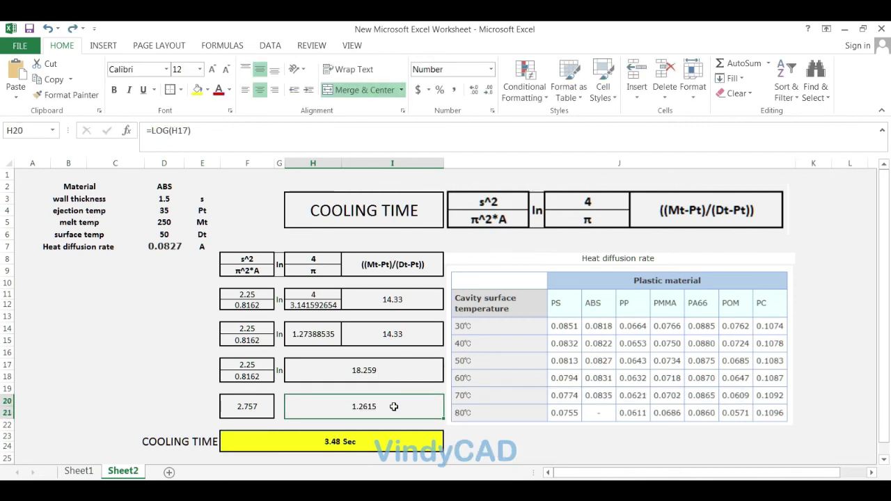
double_click(394, 407)
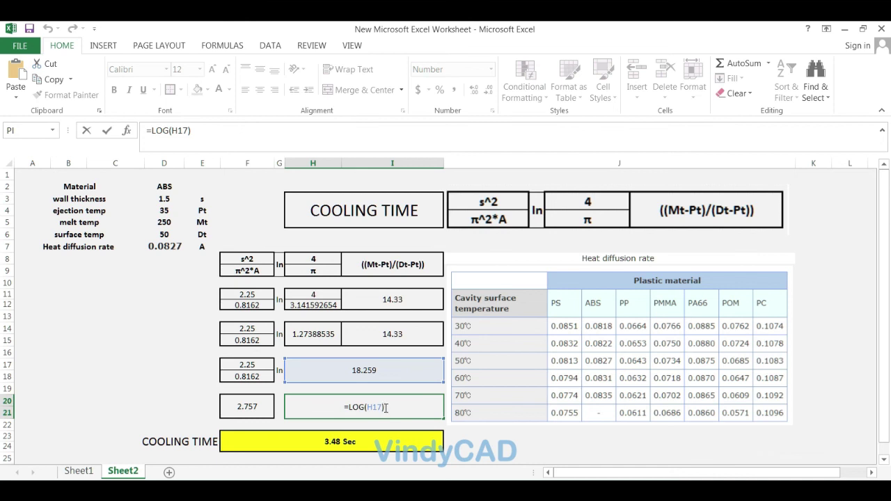
key(BackSpace)
key(BackSpace)
key(BackSpace)
key(BackSpace)
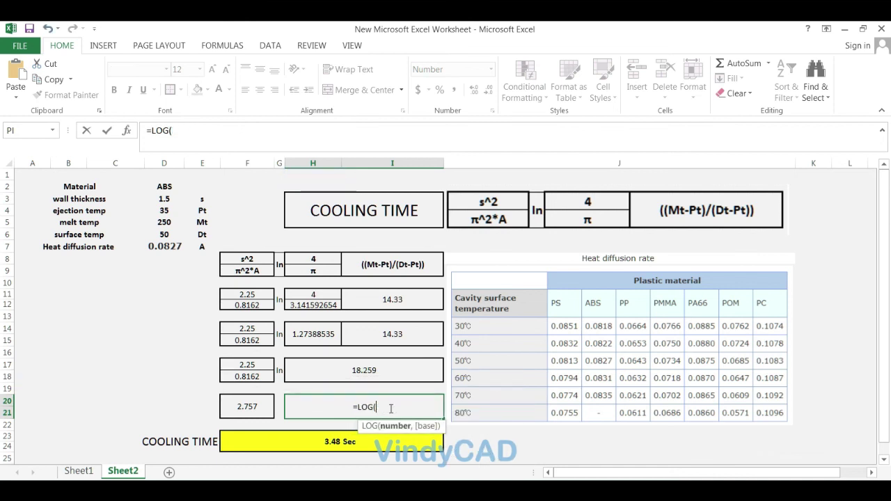
click(385, 370)
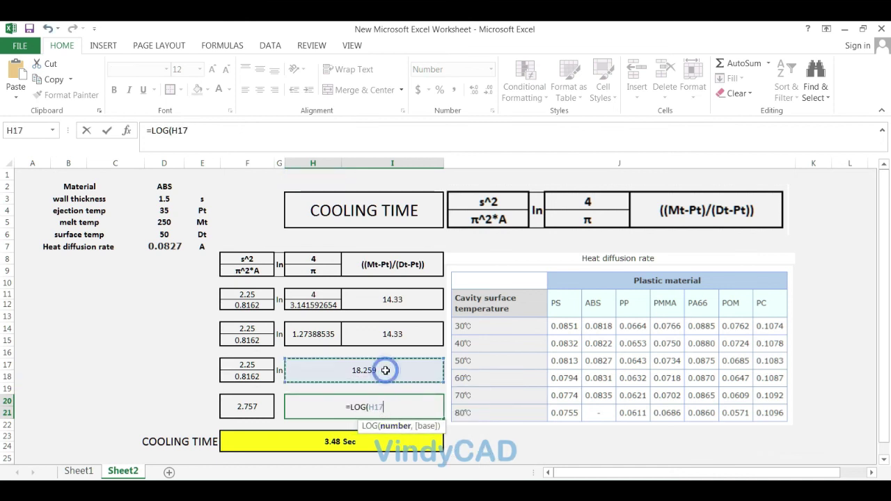
text())
key(Return)
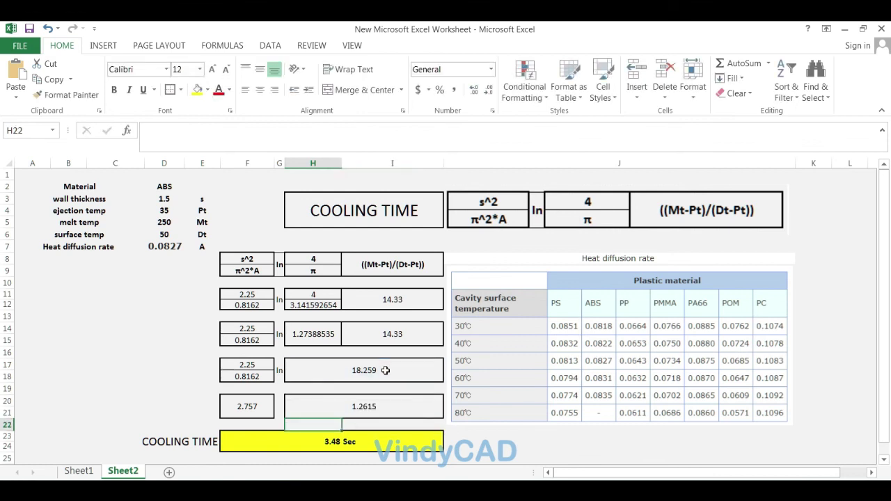
click(388, 411)
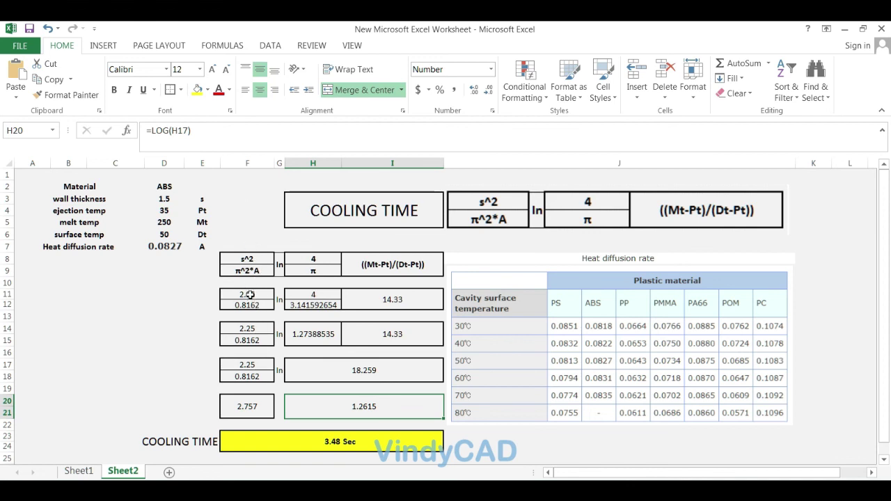
click(250, 293)
double_click(253, 295)
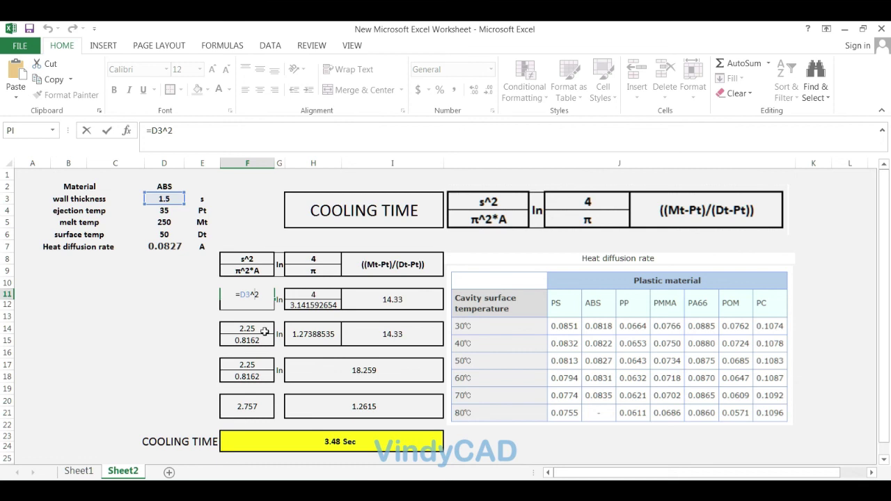
click(254, 296)
click(254, 304)
double_click(253, 304)
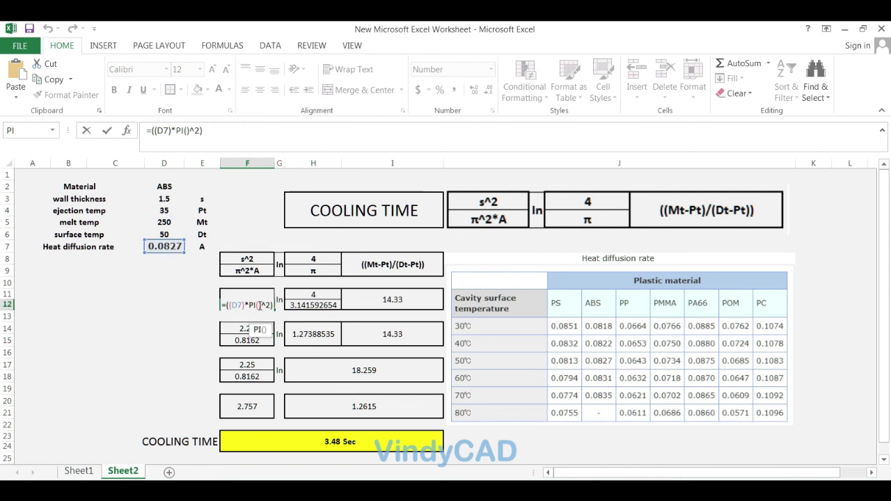
click(270, 305)
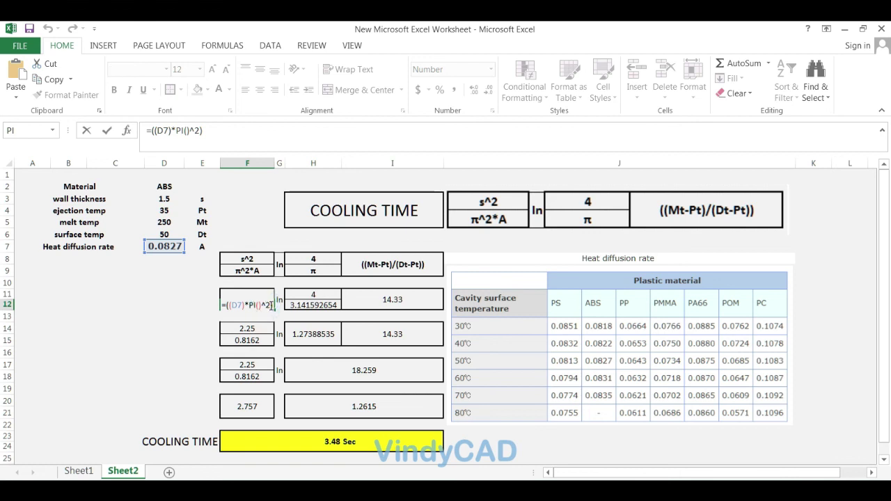
key(BackSpace)
key(BackSpace)
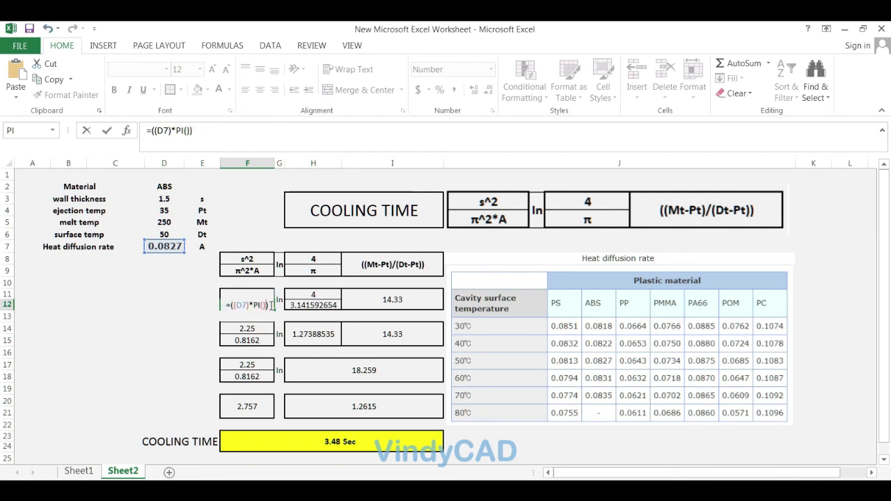
text(^2)
key(Return)
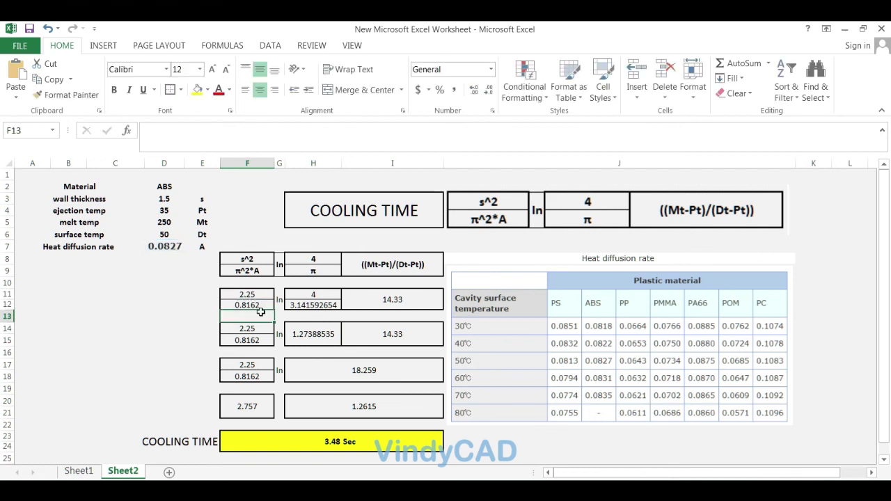
click(252, 407)
click(311, 405)
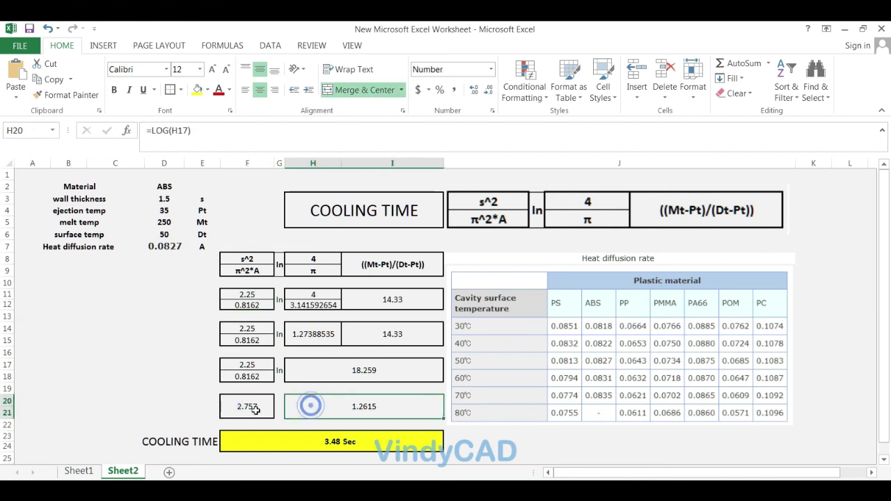
double_click(295, 437)
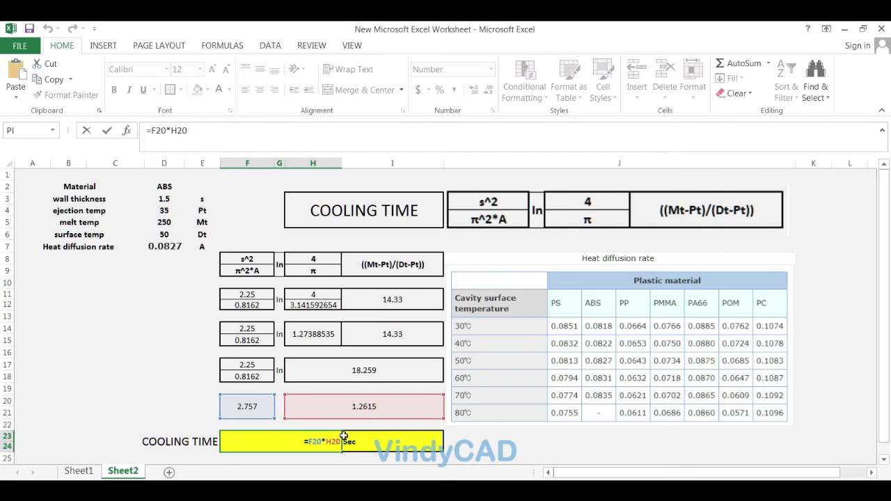
key(Return)
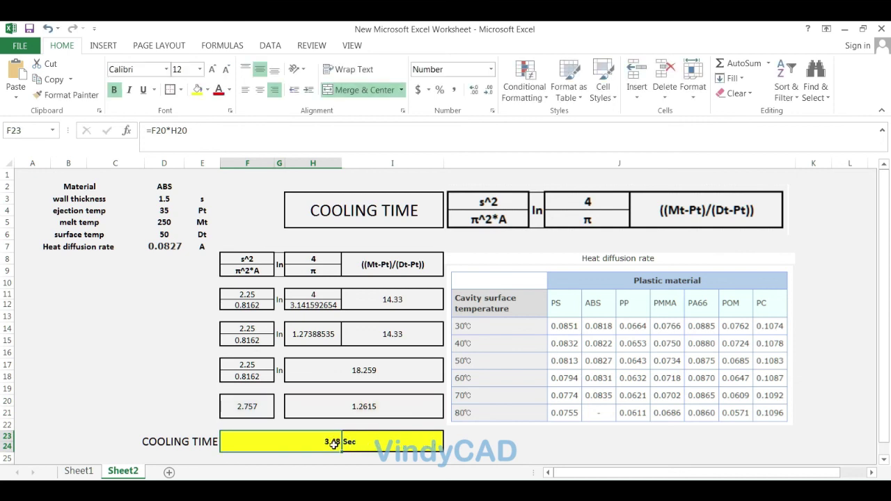
click(507, 450)
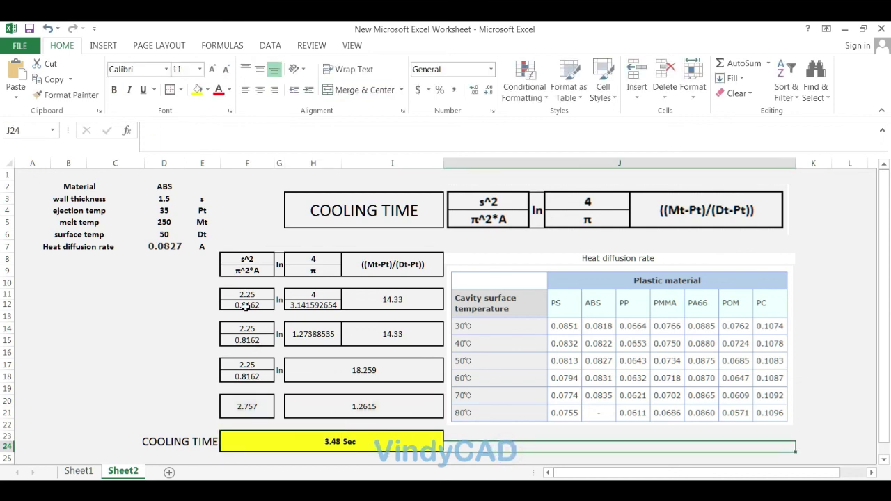
click(161, 200)
Step: Enter wall thicknesses 1.3, then 5, then 1.2 in D3, ending at 2.23 Sec cooling time
text(1)
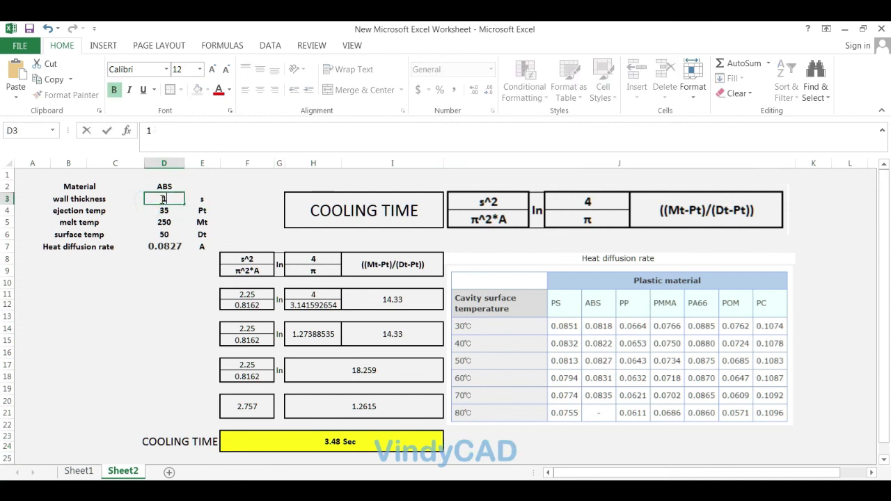
text(.3)
key(Return)
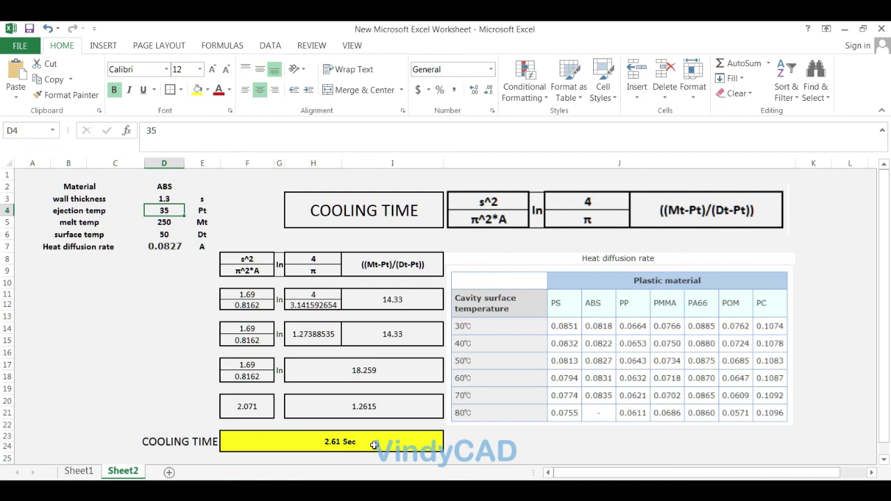
click(166, 198)
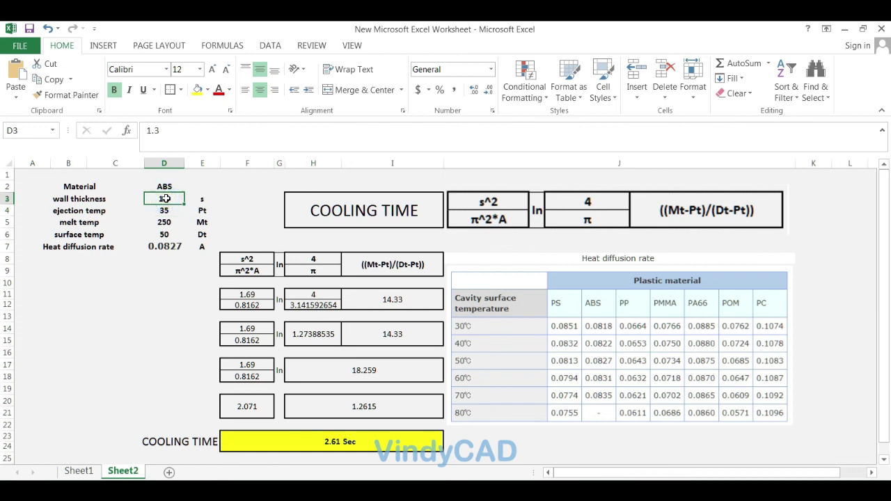
text(5)
key(Return)
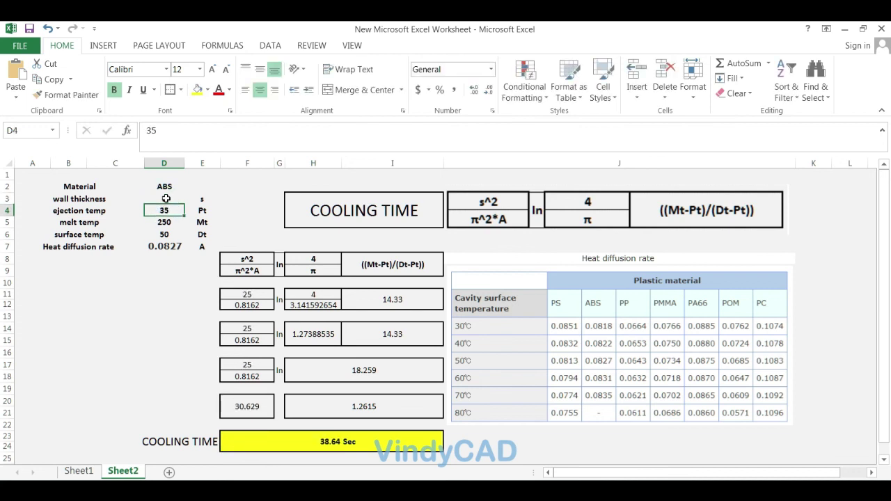
click(172, 199)
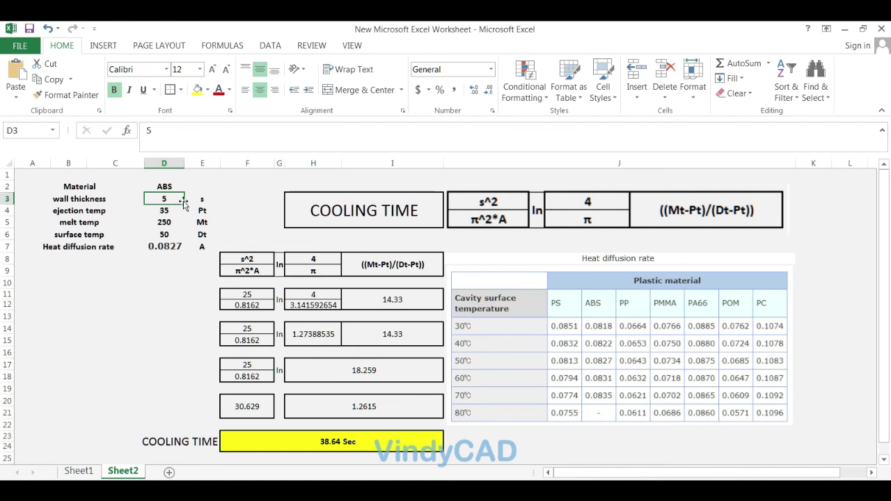
text(1)
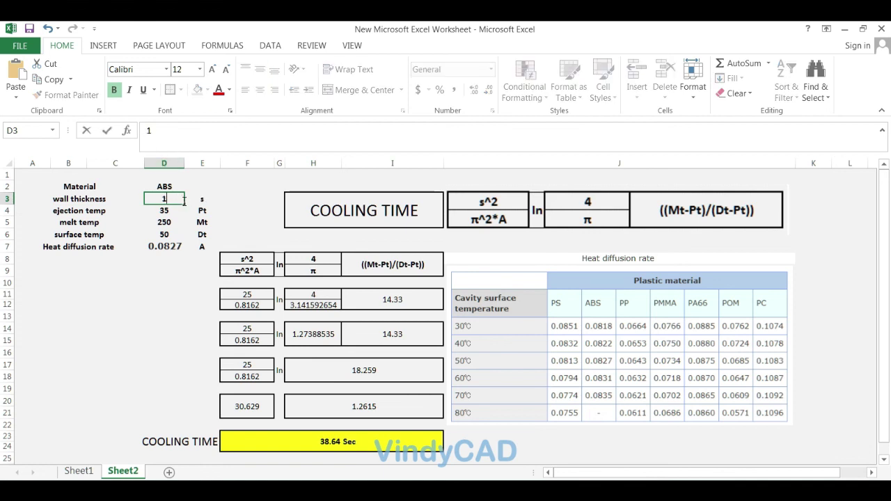
text(.2)
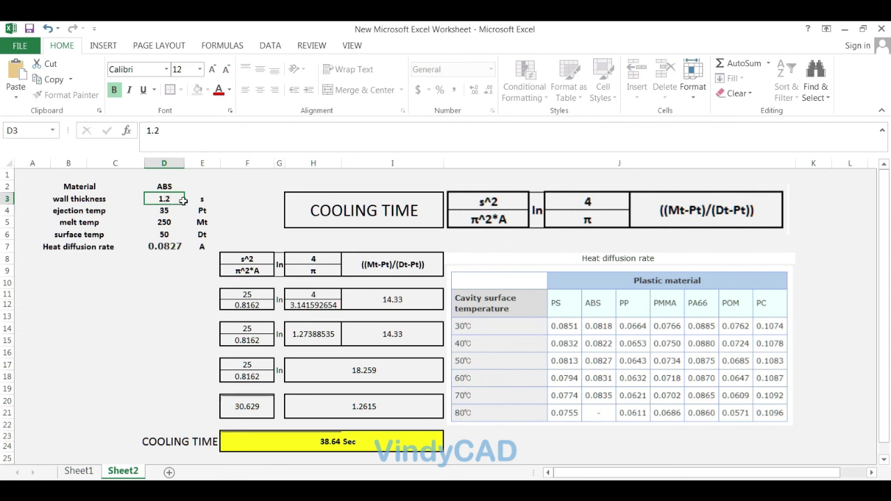
key(Return)
click(814, 258)
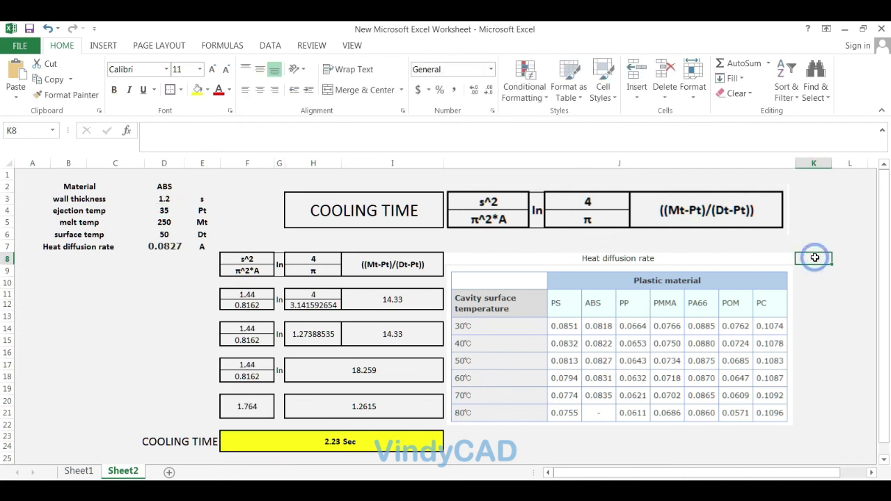